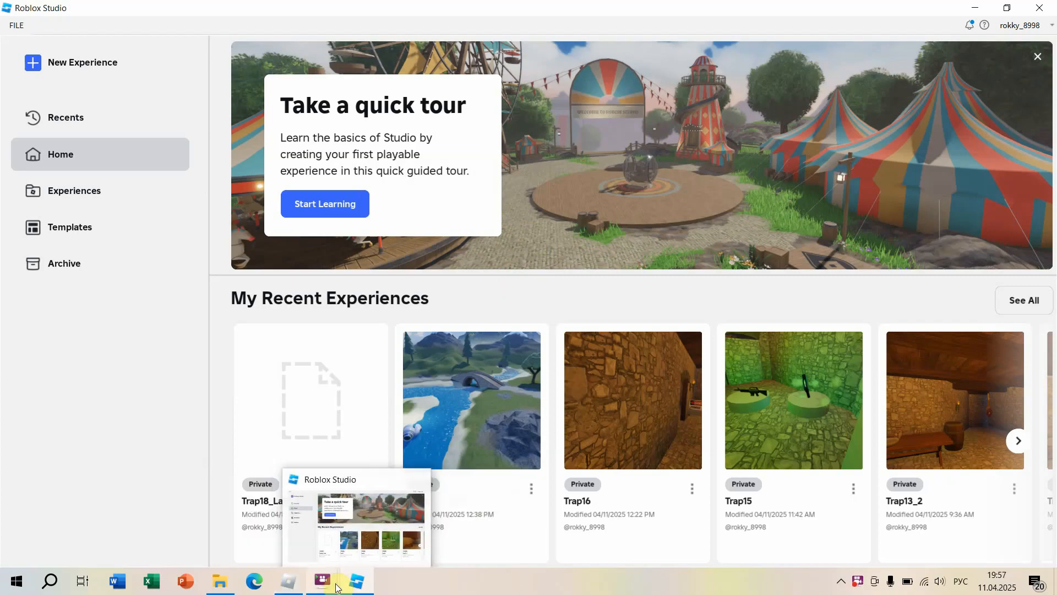
# Switch to the Roblox app and open the Creator Hub through its Create option
pyautogui.click(289, 582)
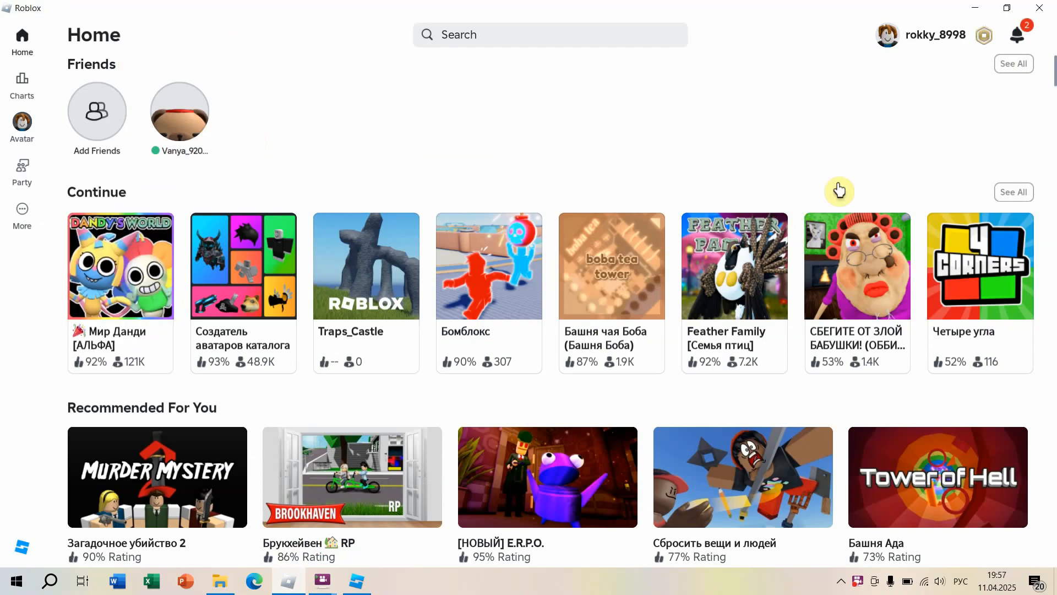
pyautogui.click(27, 213)
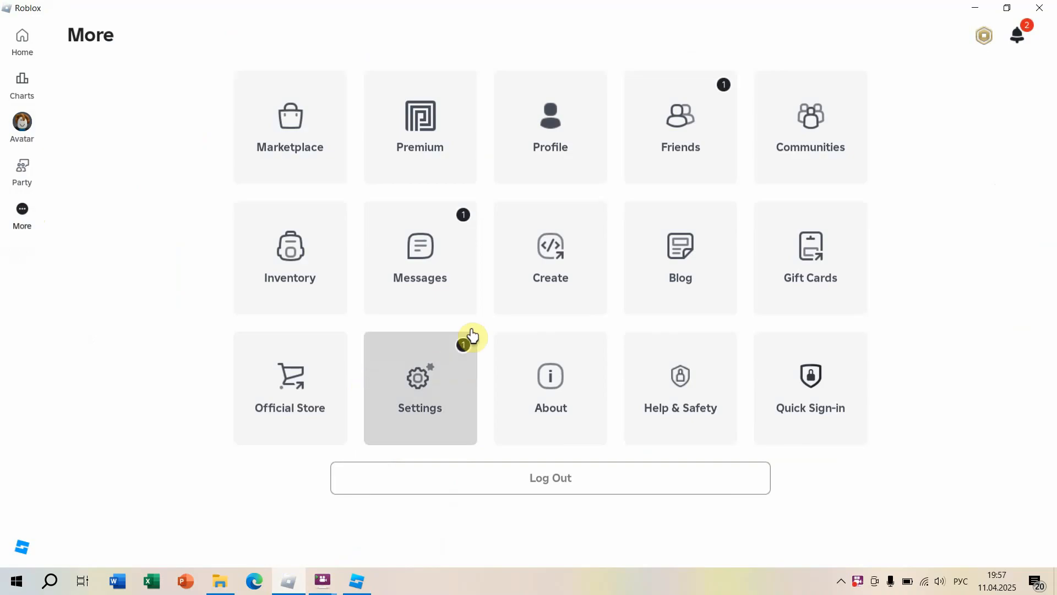
pyautogui.click(553, 251)
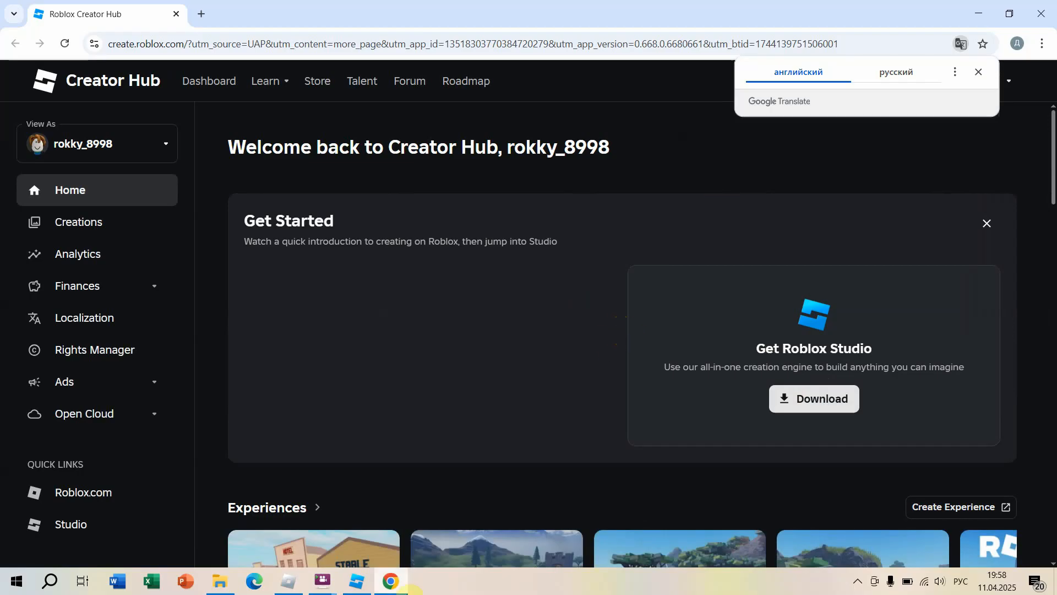
# Switch to Roblox Studio and create a new place from the Baseplate template
pyautogui.click(359, 582)
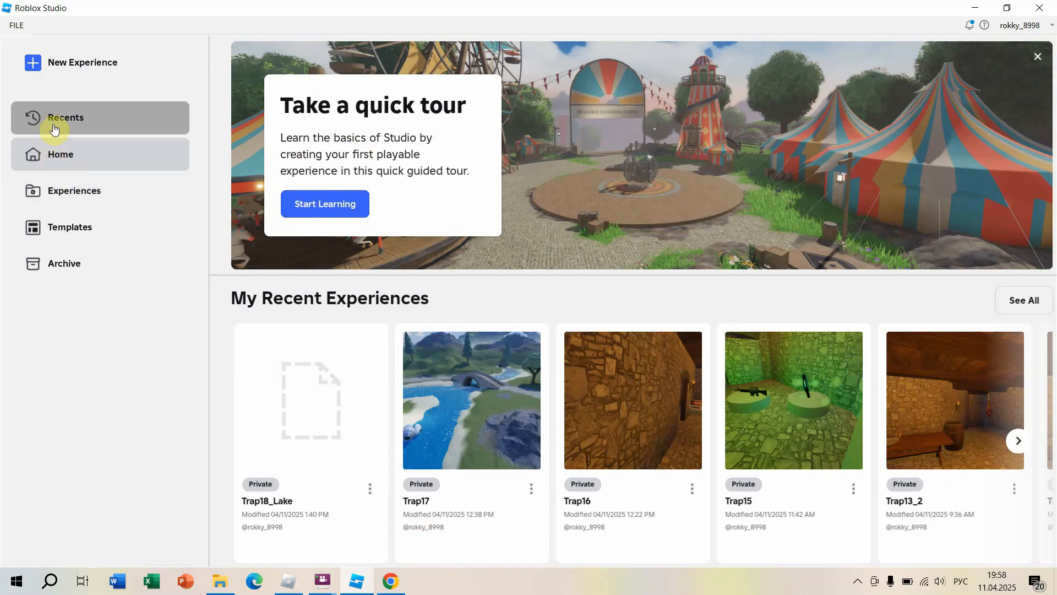
pyautogui.click(55, 223)
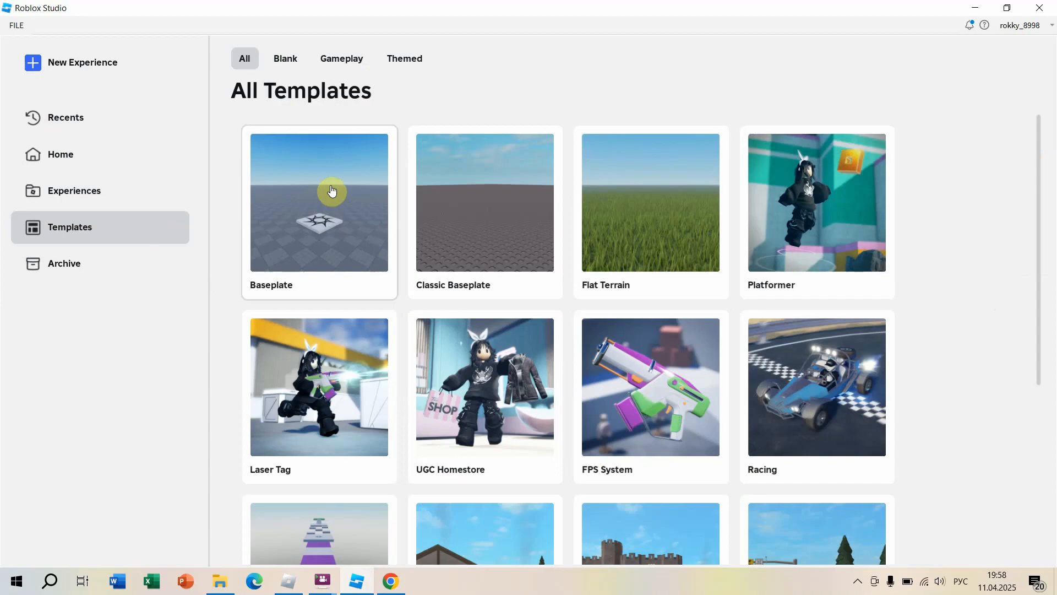
pyautogui.click(344, 199)
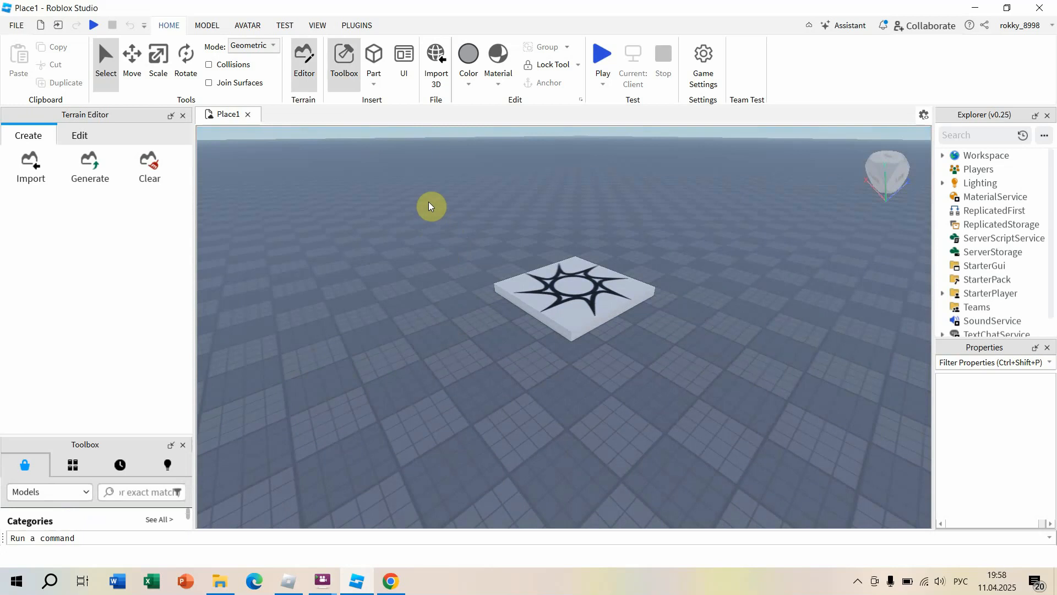
# Fly the camera around the baseplate and view the spawn location from different heights, distances and sides
pyautogui.moveTo(425, 198); pyautogui.dragTo(427, 199, button='right')
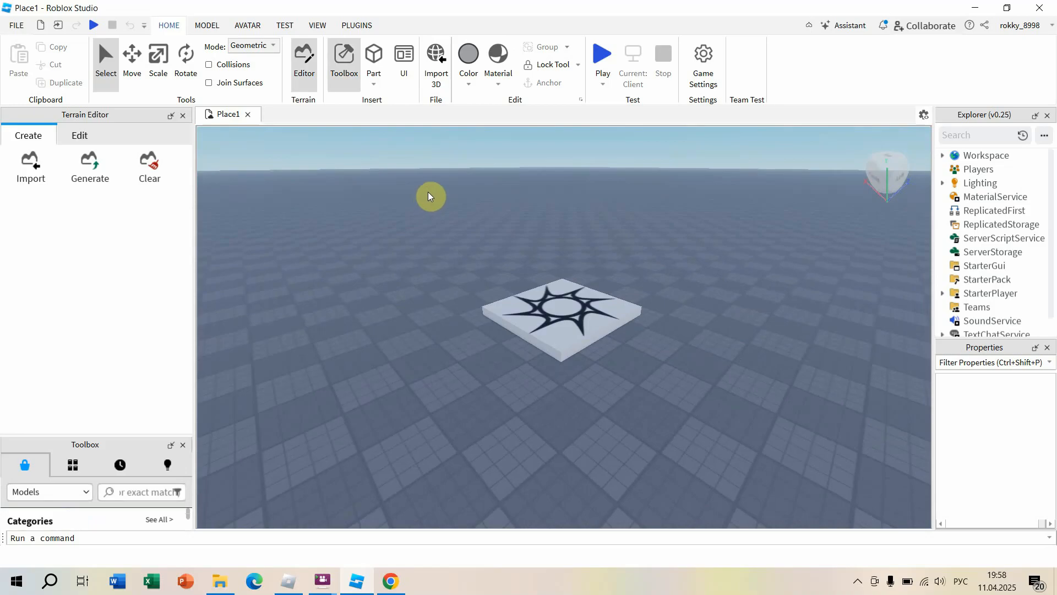
pyautogui.press('q')
pyautogui.press('e')
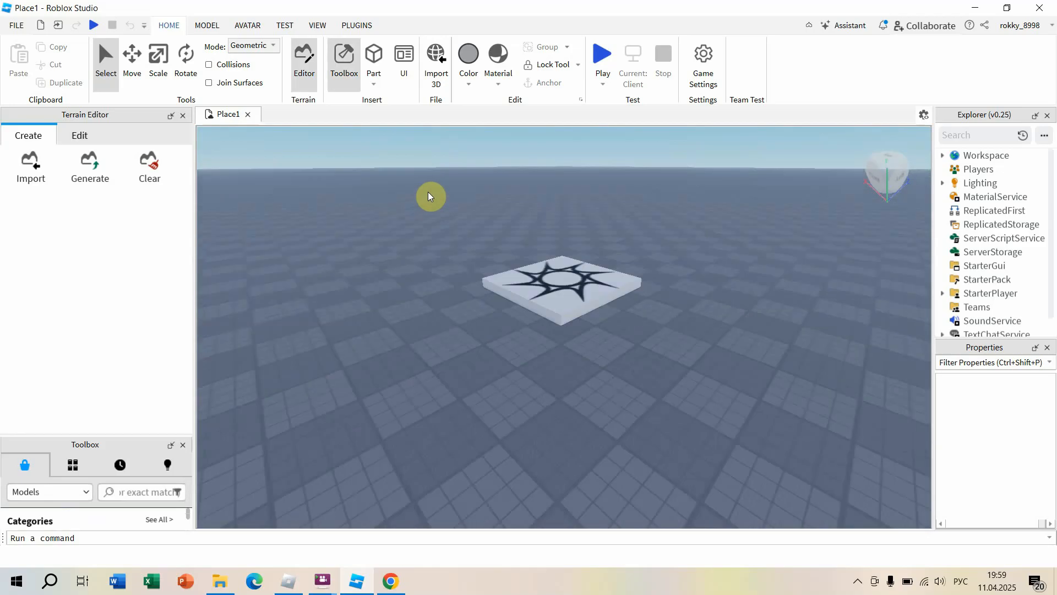
pyautogui.press('q')
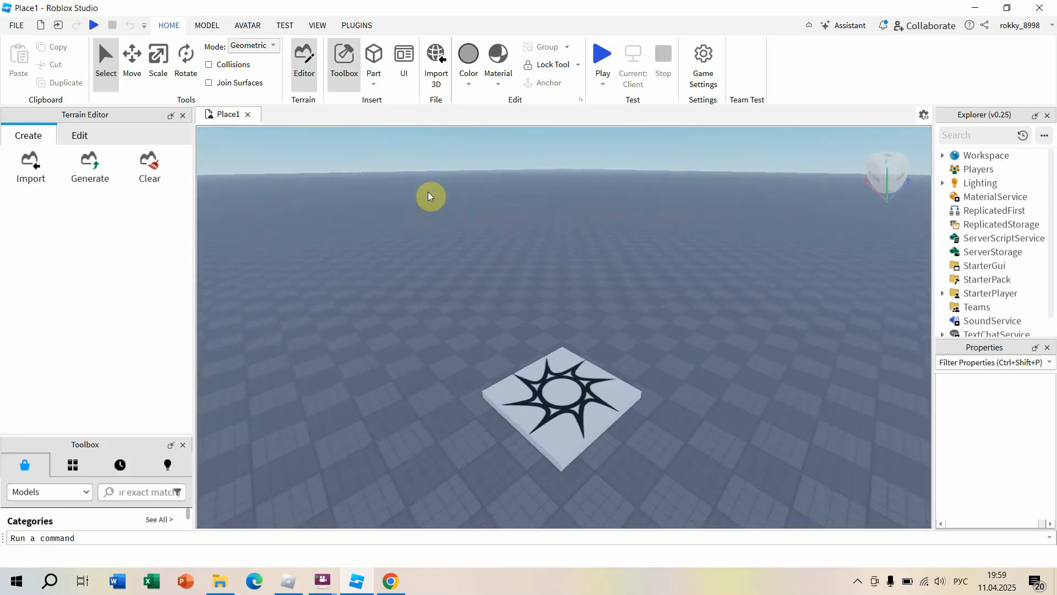
pyautogui.press('w')
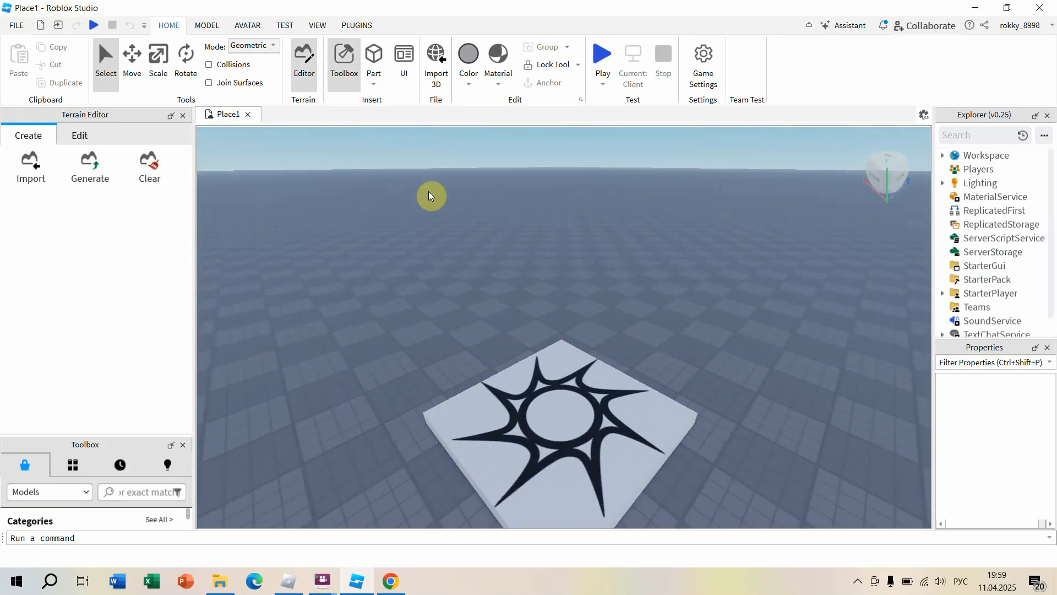
pyautogui.press('s')
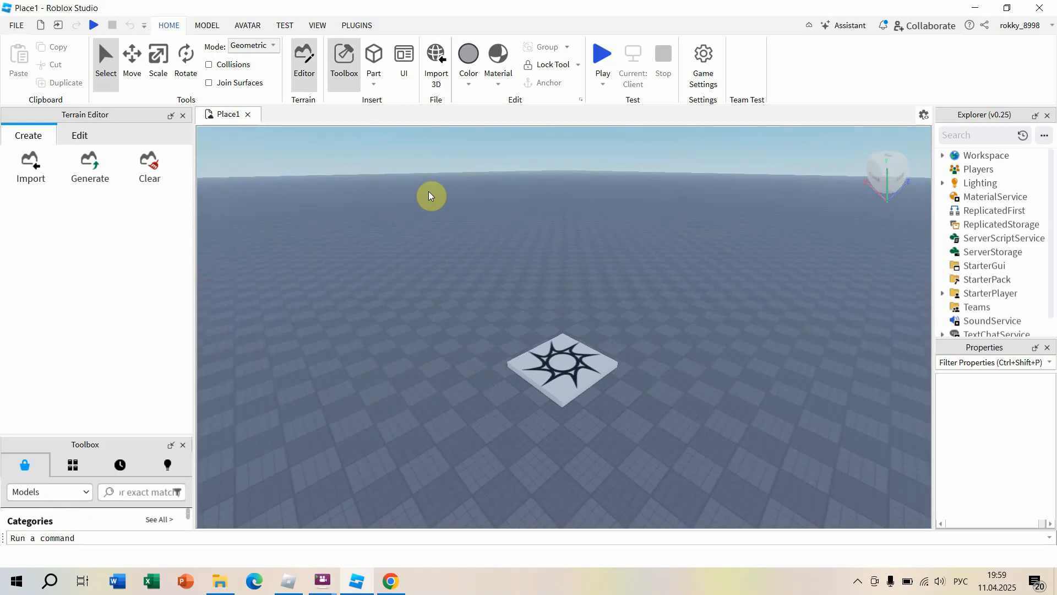
pyautogui.press('a')
pyautogui.press('d')
pyautogui.moveTo(468, 221); pyautogui.dragTo(464, 222, button='right')
pyautogui.press('w')
pyautogui.press('d')
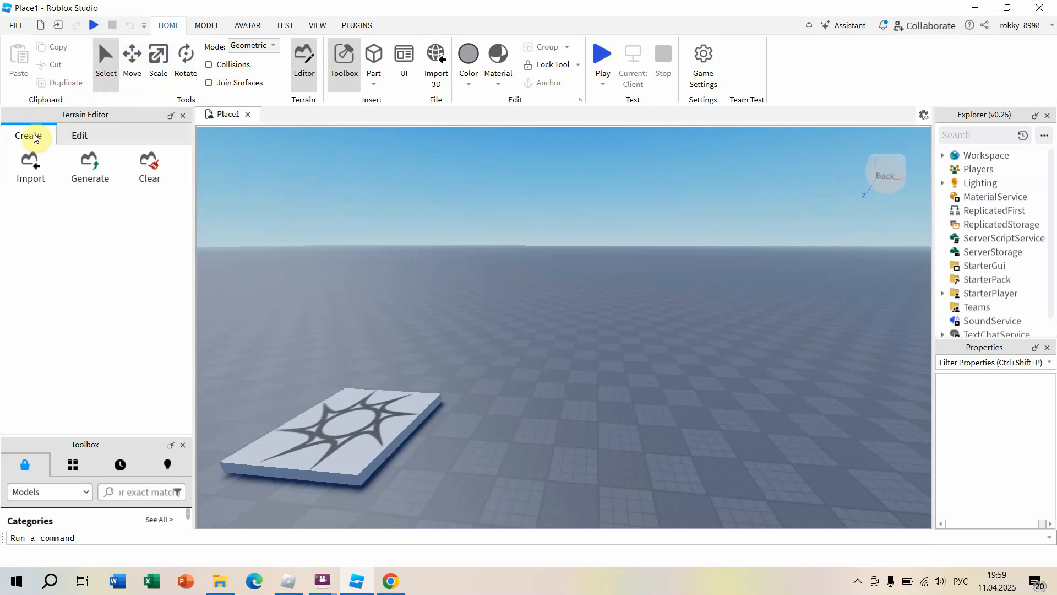
# Close the Terrain Editor and show the Toolbox on its own beside the viewport
pyautogui.click(312, 26)
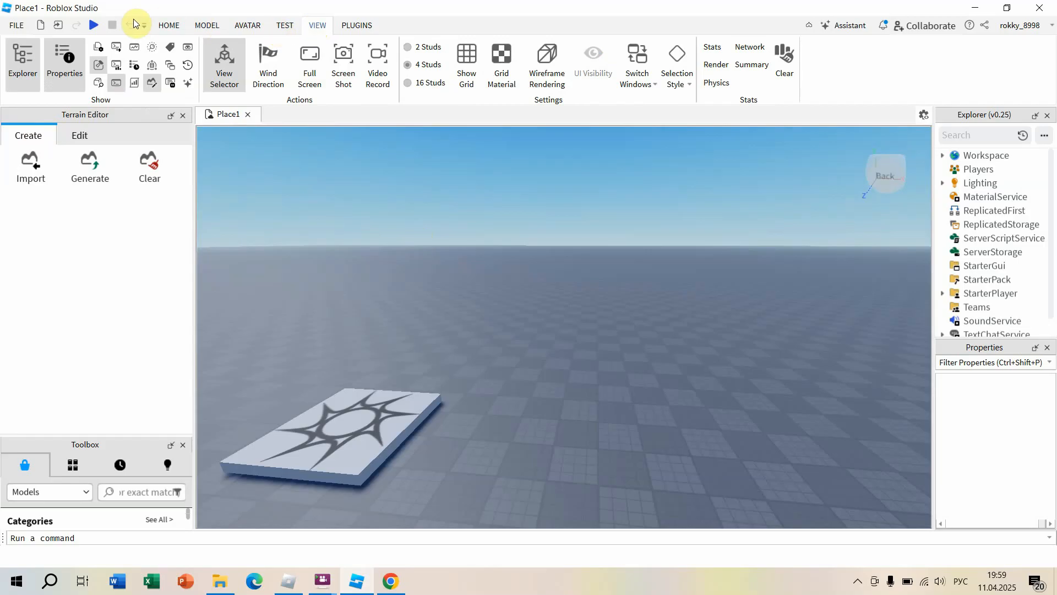
pyautogui.click(165, 25)
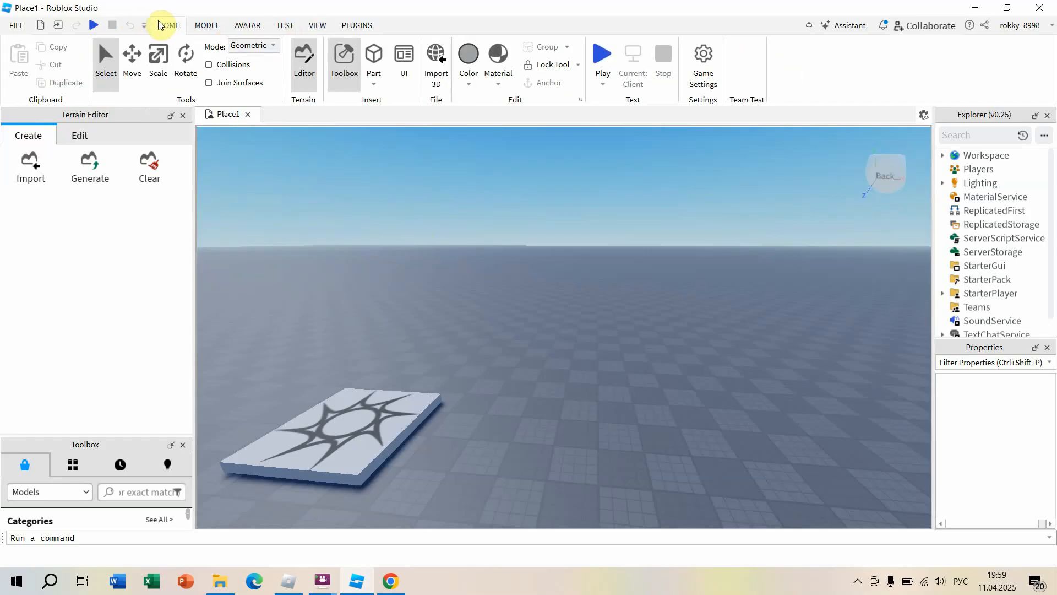
pyautogui.click(344, 60)
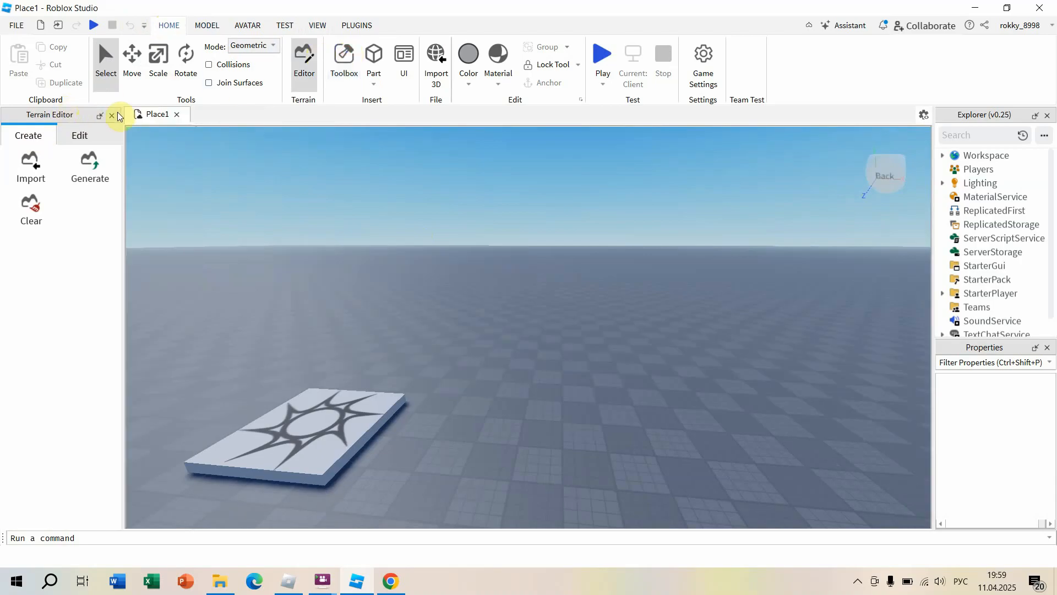
pyautogui.click(79, 135)
pyautogui.click(112, 116)
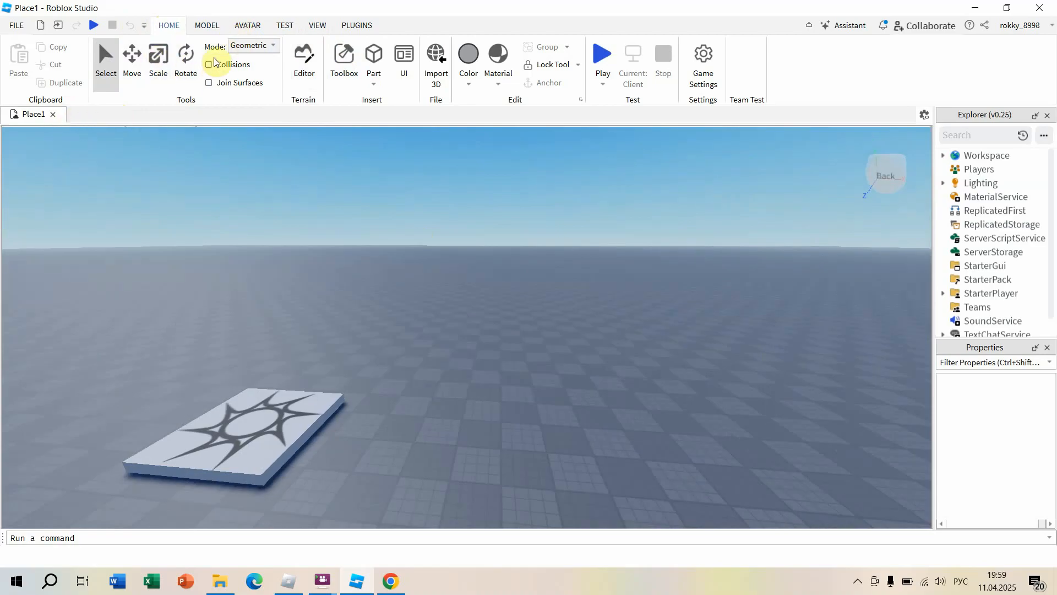
pyautogui.click(344, 55)
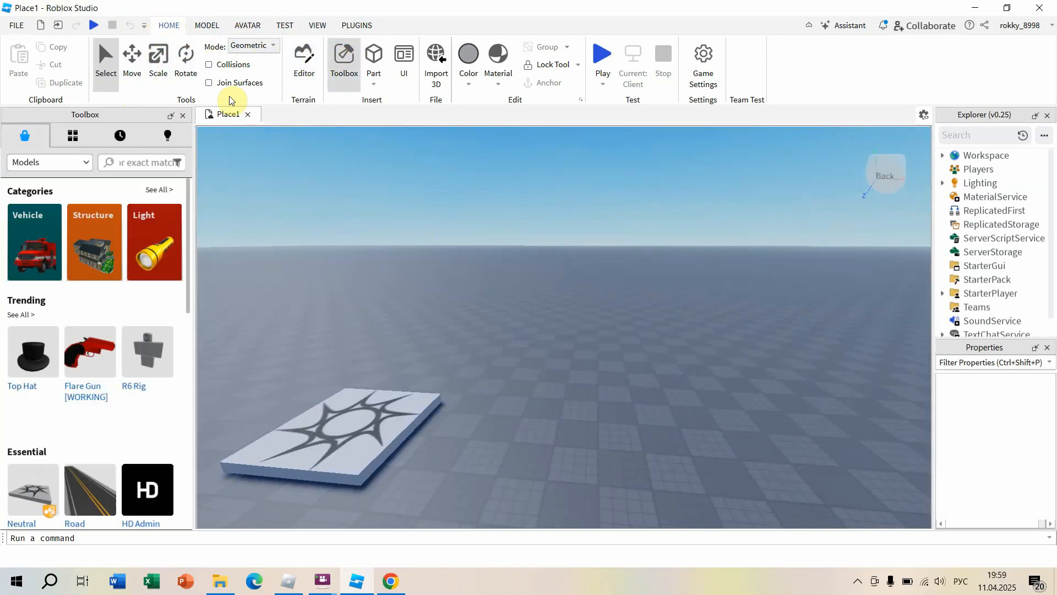
# Switch the keyboard language to English and search the Toolbox models for TREE
pyautogui.click(142, 148)
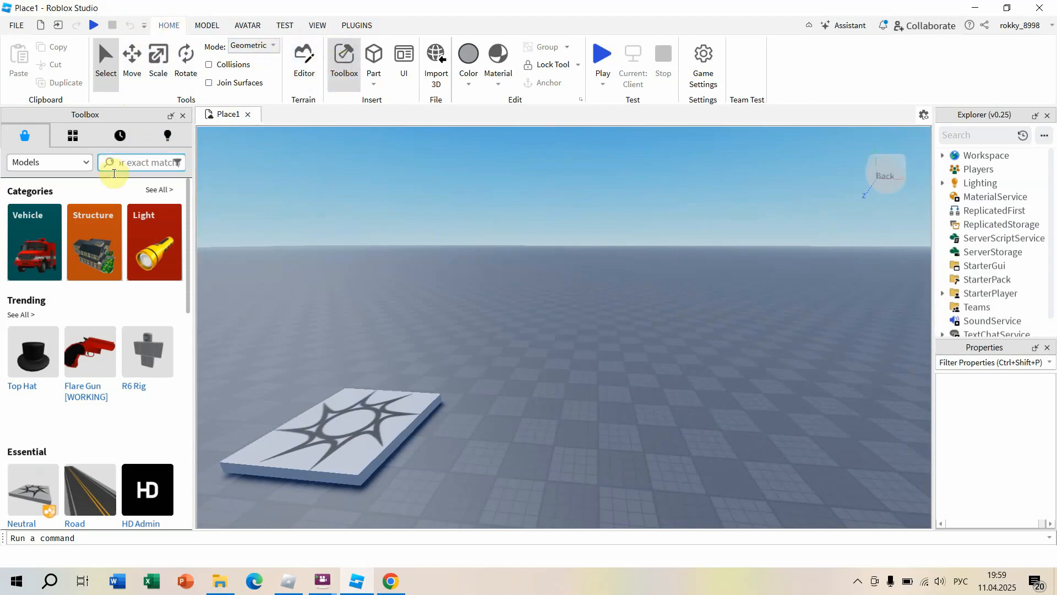
pyautogui.click(130, 162)
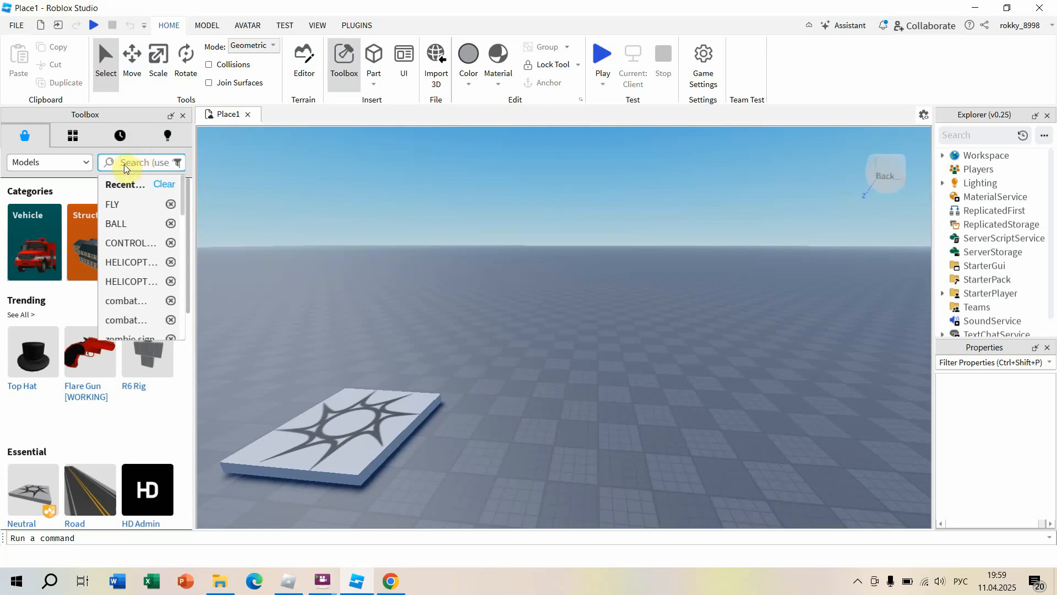
pyautogui.write('ex')
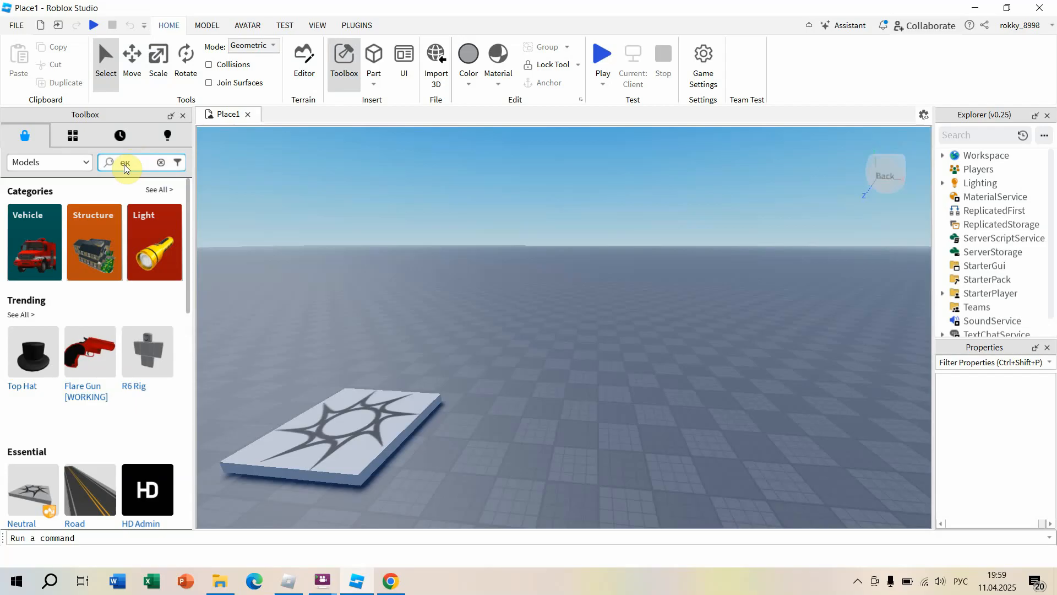
pyautogui.press('BackSpace')
pyautogui.press('BackSpace')
pyautogui.hotkey('alt', 'shift')
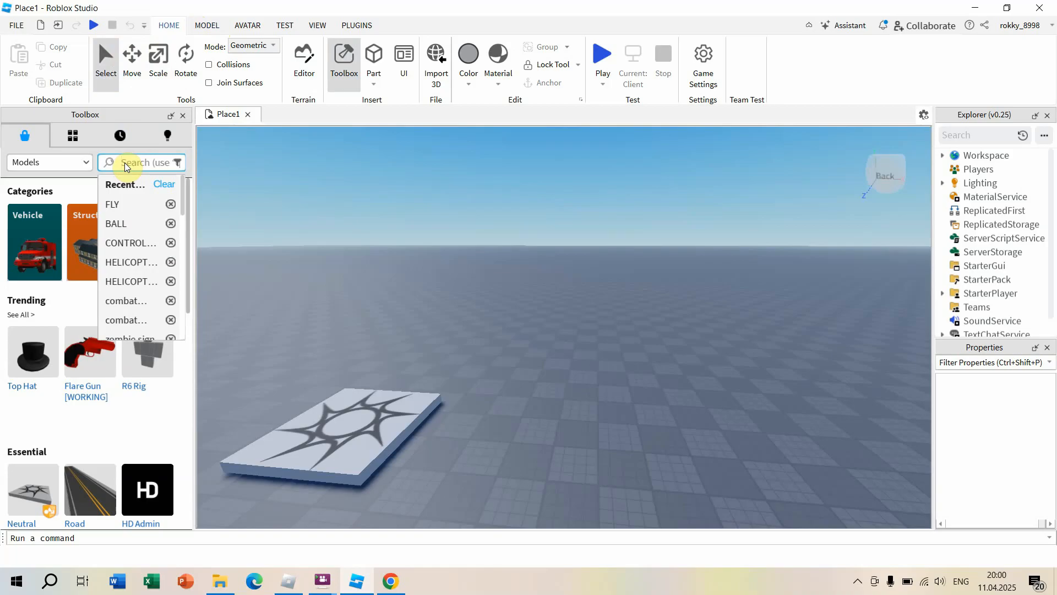
pyautogui.write('TREE')
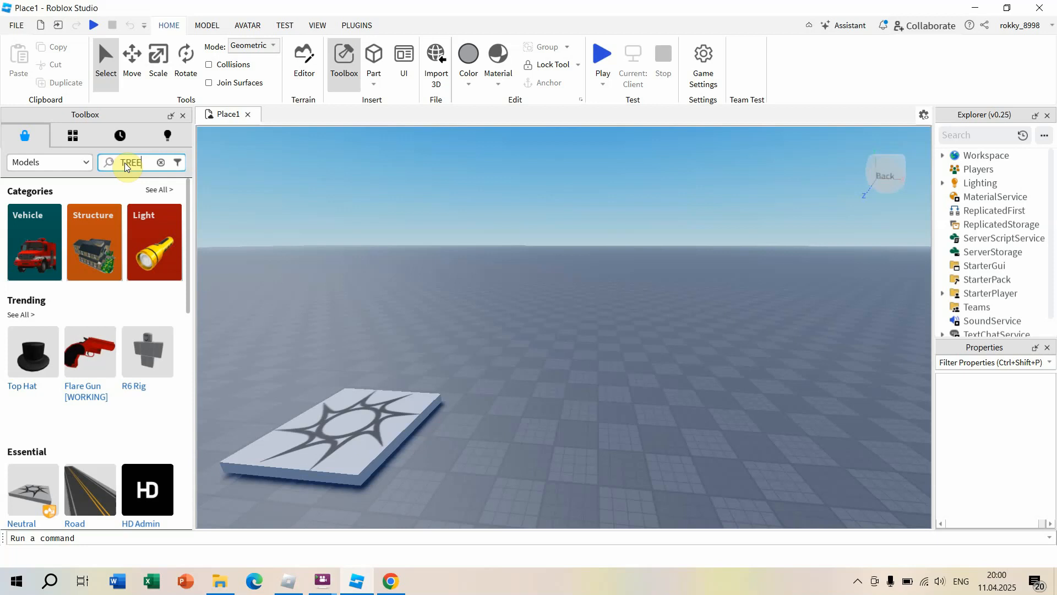
pyautogui.press('Return')
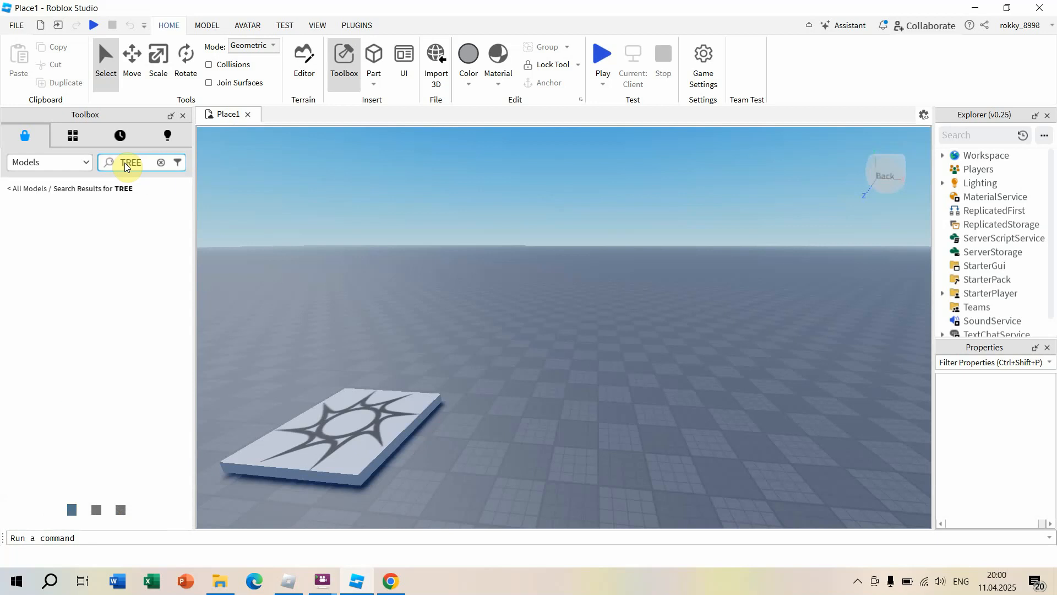
# Insert the first Tree model from the search results onto the baseplate behind the spawn location
pyautogui.moveTo(127, 237)
pyautogui.moveTo(28, 247)
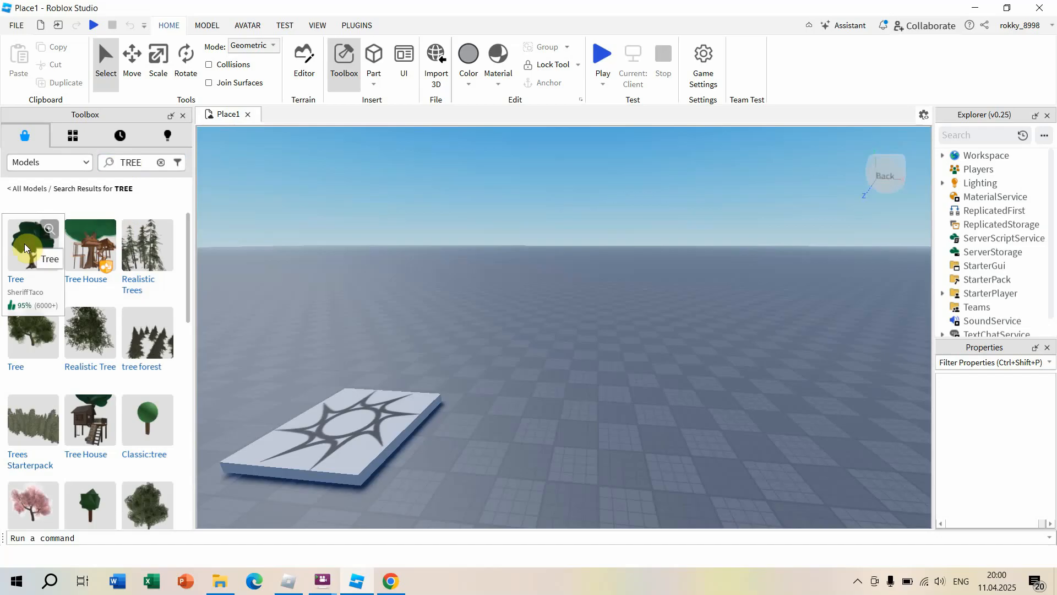
pyautogui.moveTo(25, 248); pyautogui.dragTo(531, 337)
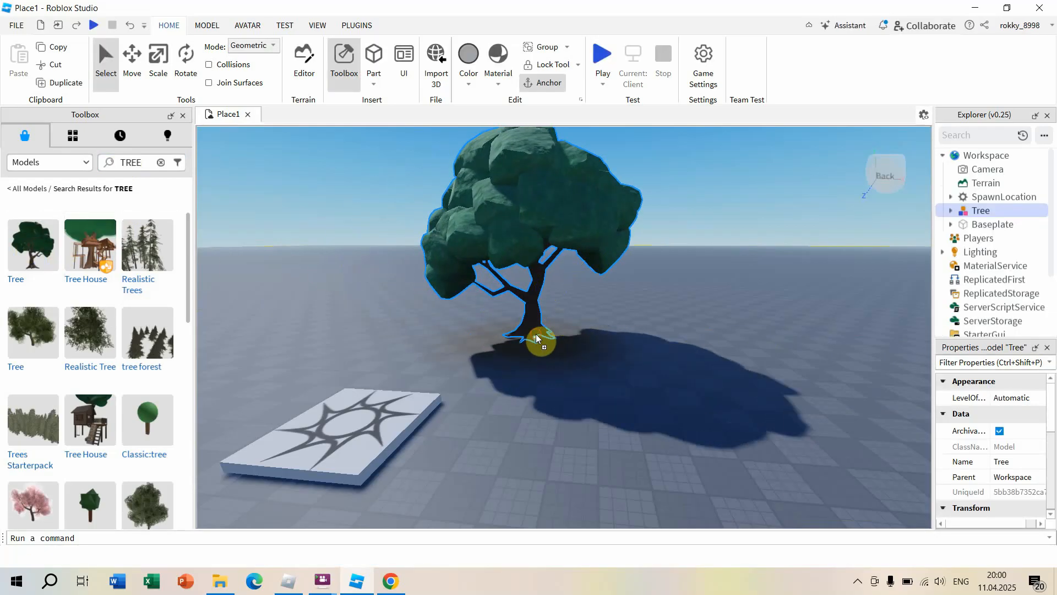
# Move the tree about 19 studs along its blue axis toward the spawn location
pyautogui.scroll(-3, 410, 263)
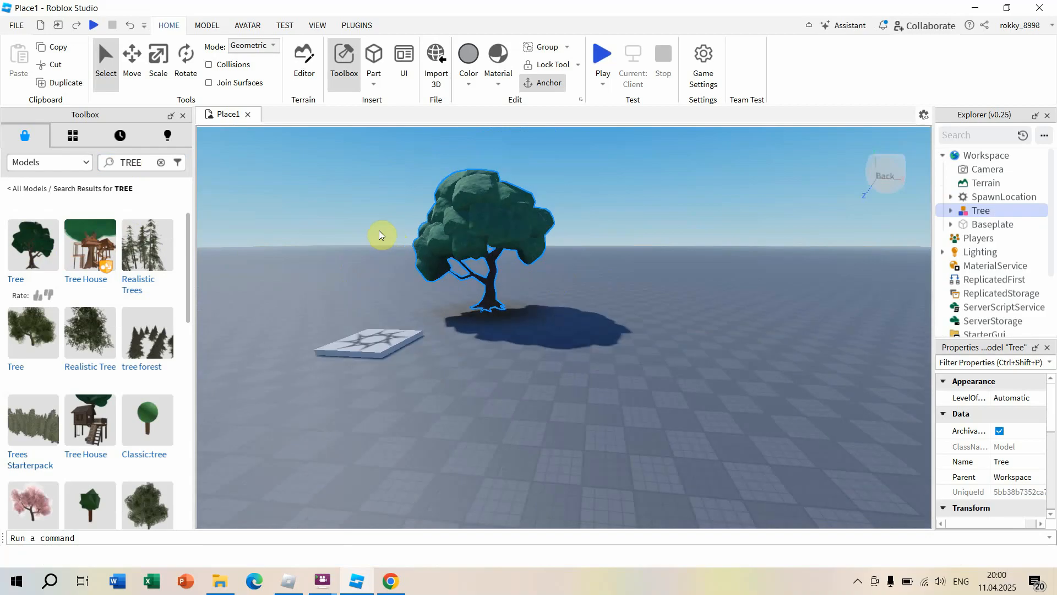
pyautogui.moveTo(360, 226); pyautogui.dragTo(361, 226, button='right')
pyautogui.press('a')
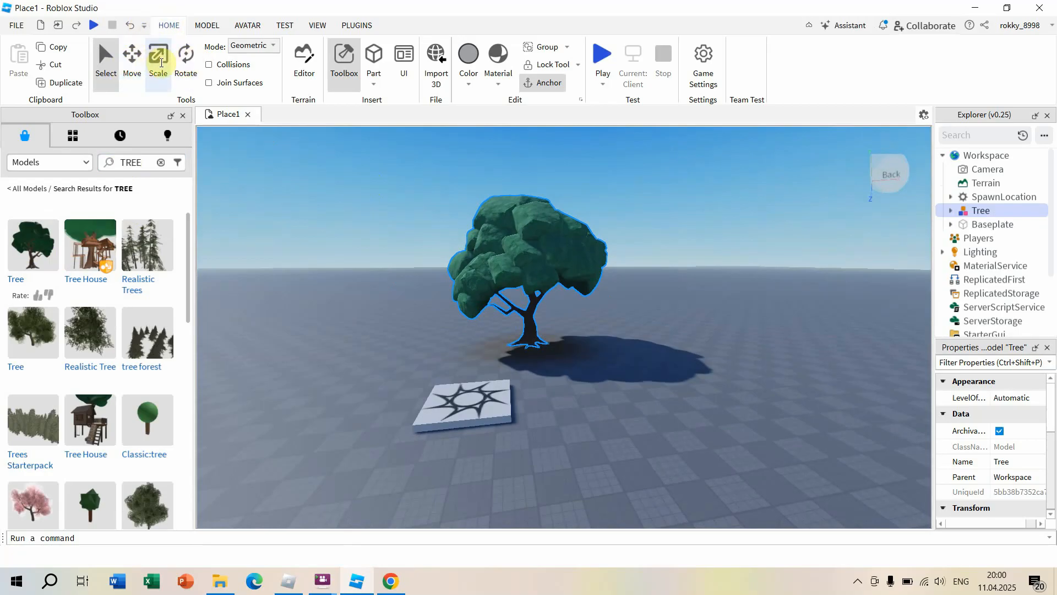
pyautogui.click(135, 58)
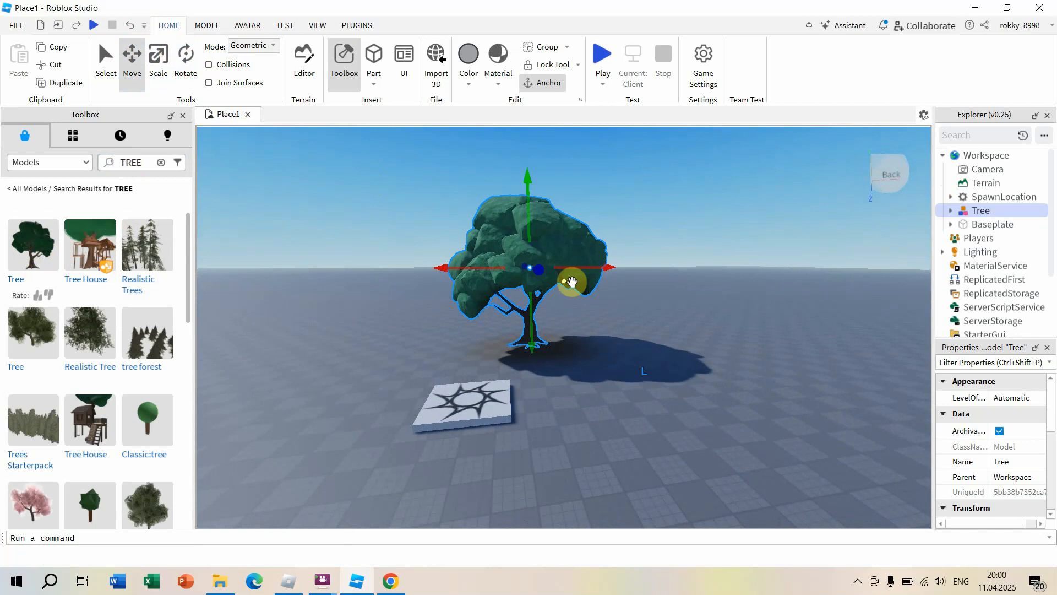
pyautogui.click(539, 274)
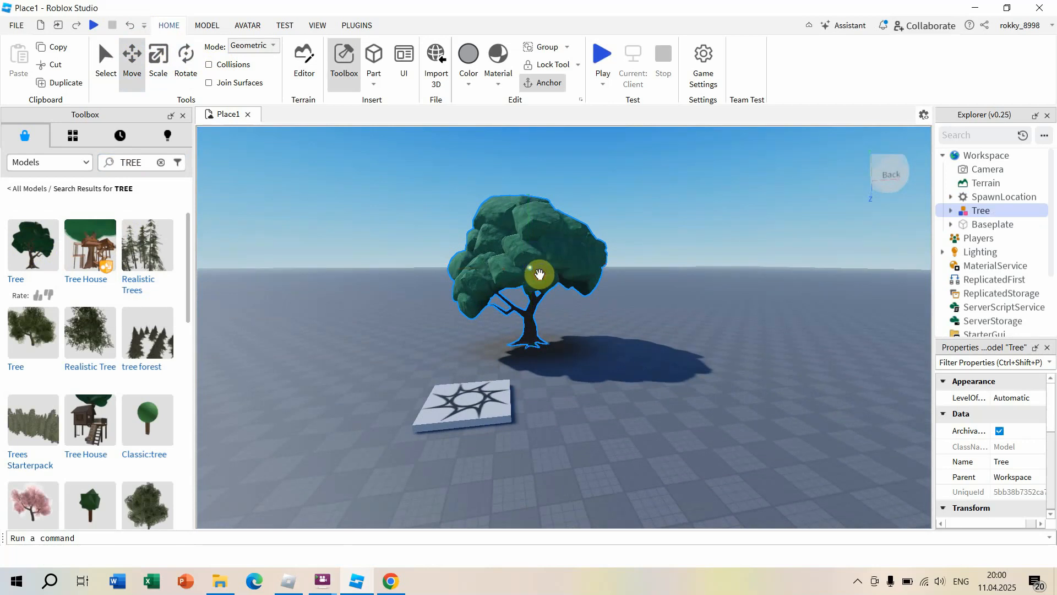
pyautogui.moveTo(537, 274); pyautogui.dragTo(476, 293)
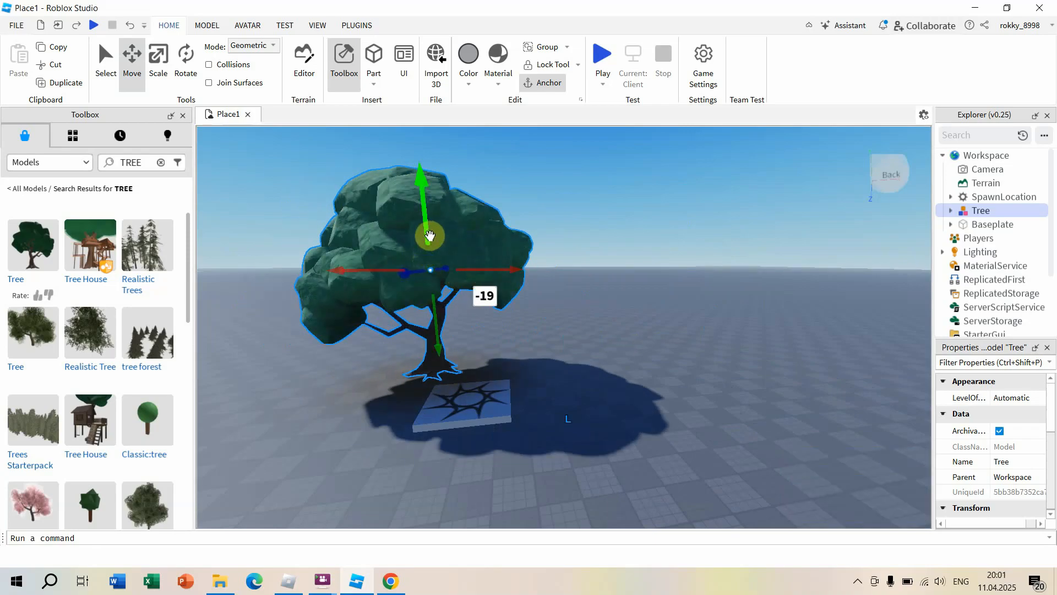
pyautogui.moveTo(430, 236)
pyautogui.mouseDown()
pyautogui.moveTo(418, 165)
pyautogui.moveTo(425, 229)
pyautogui.mouseUp()
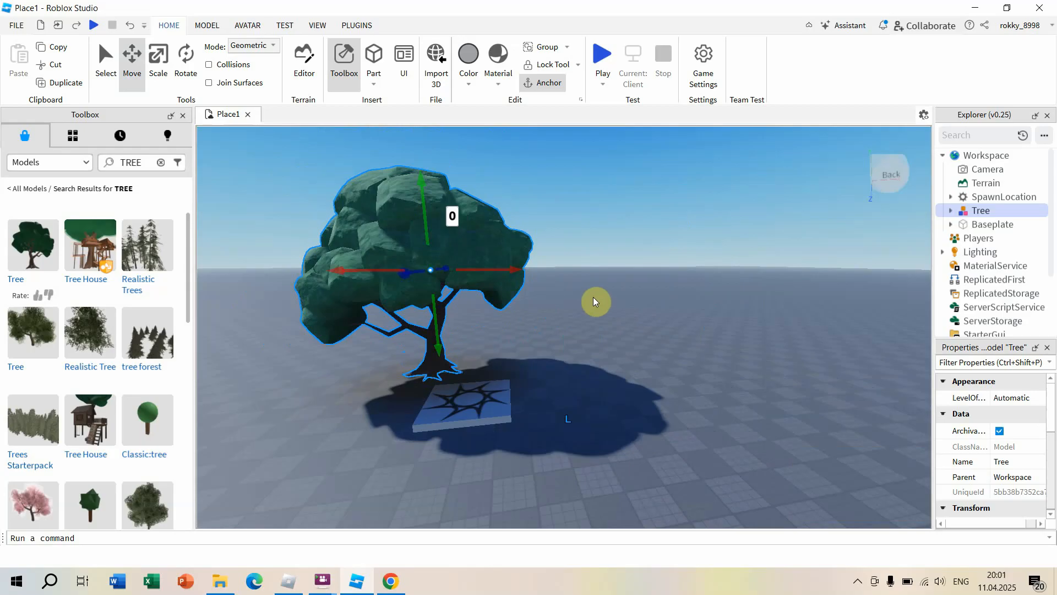
# Move the tree farther away from the spawn location and raise it 18 studs so its trunk stands on the baseplate
pyautogui.moveTo(594, 298)
pyautogui.mouseDown(button='right')
pyautogui.moveTo(619, 316)
pyautogui.moveTo(571, 280)
pyautogui.moveTo(592, 300)
pyautogui.mouseUp(button='right')
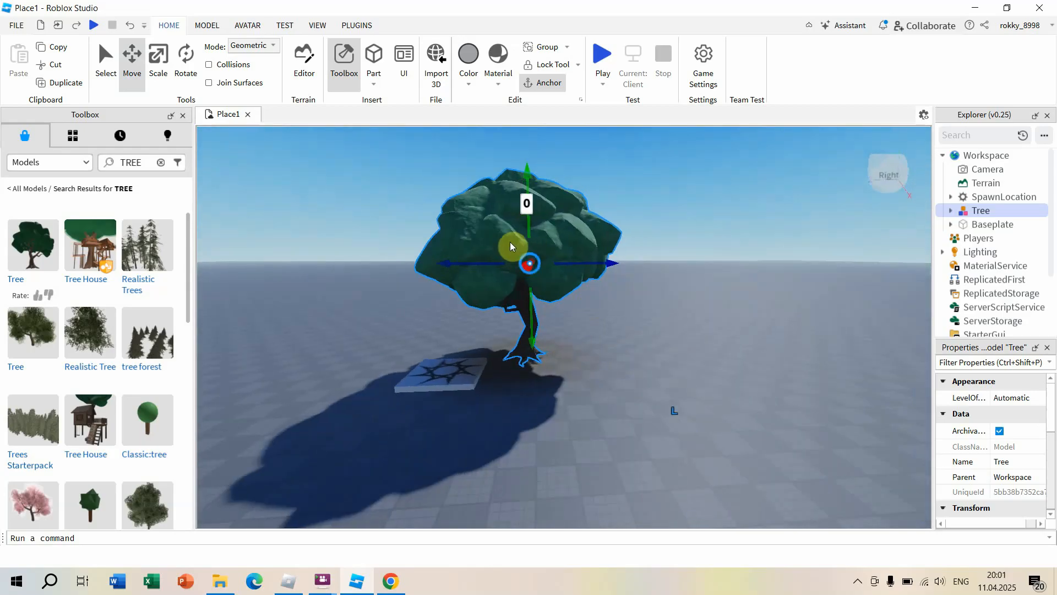
pyautogui.moveTo(510, 243); pyautogui.dragTo(594, 295)
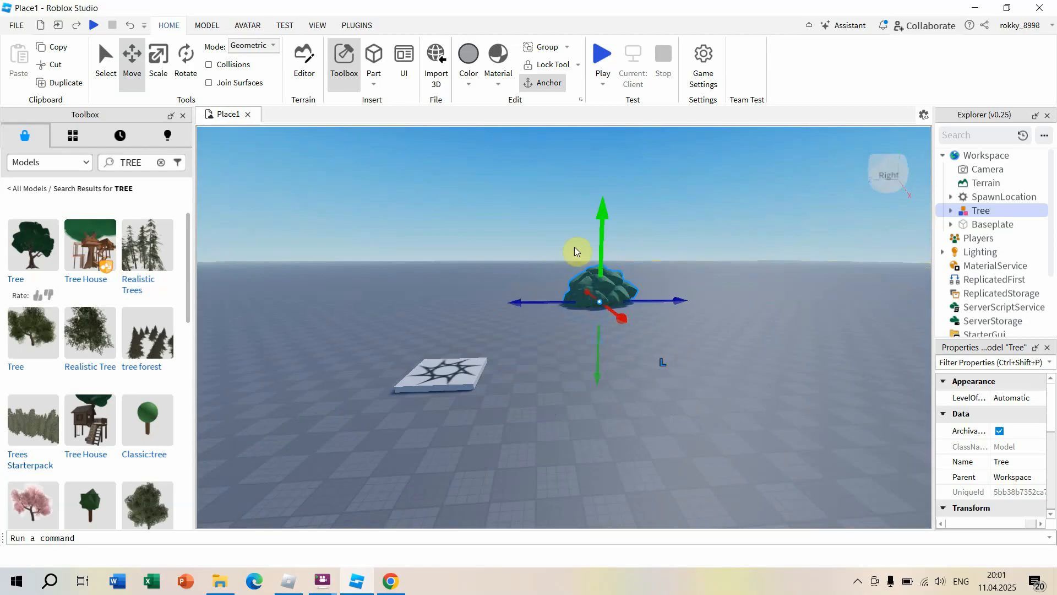
pyautogui.moveTo(600, 246); pyautogui.dragTo(599, 222)
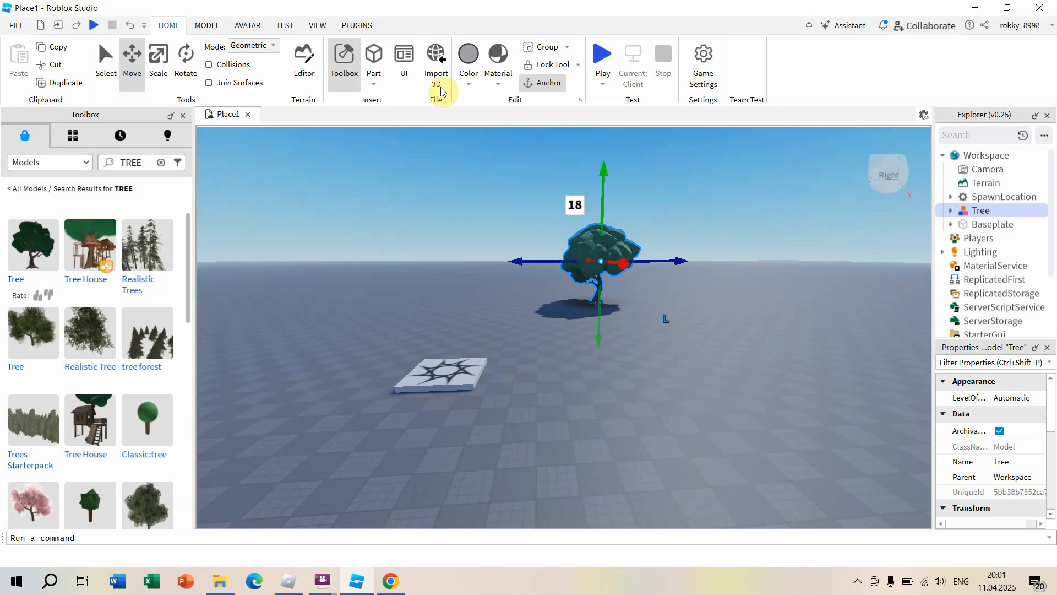
# Scale the tree up in two passes along its vertical axis until its canopy towers over the spawn location
pyautogui.click(150, 59)
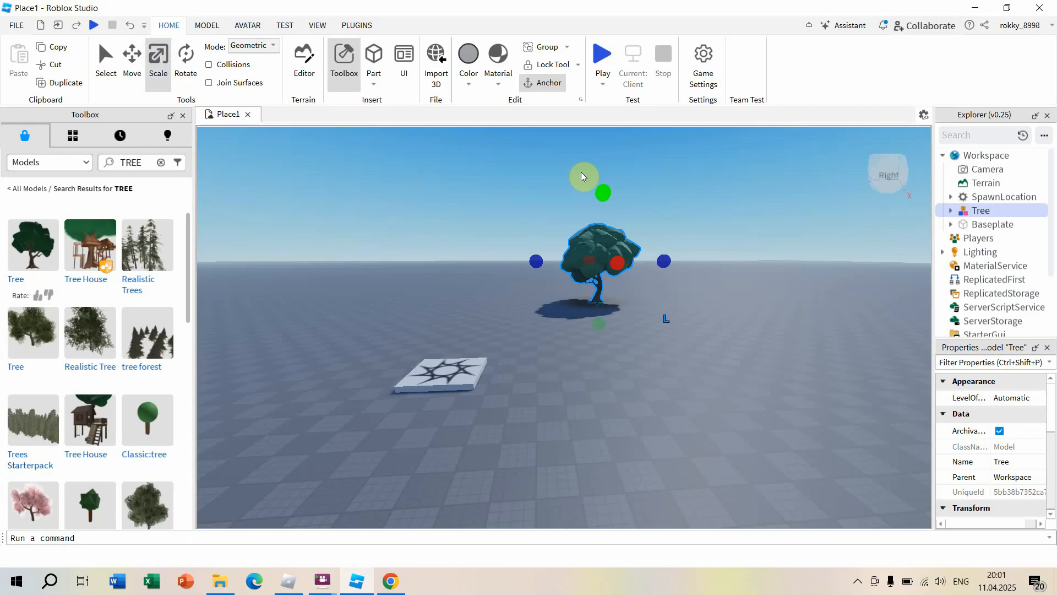
pyautogui.moveTo(583, 175); pyautogui.dragTo(606, 78)
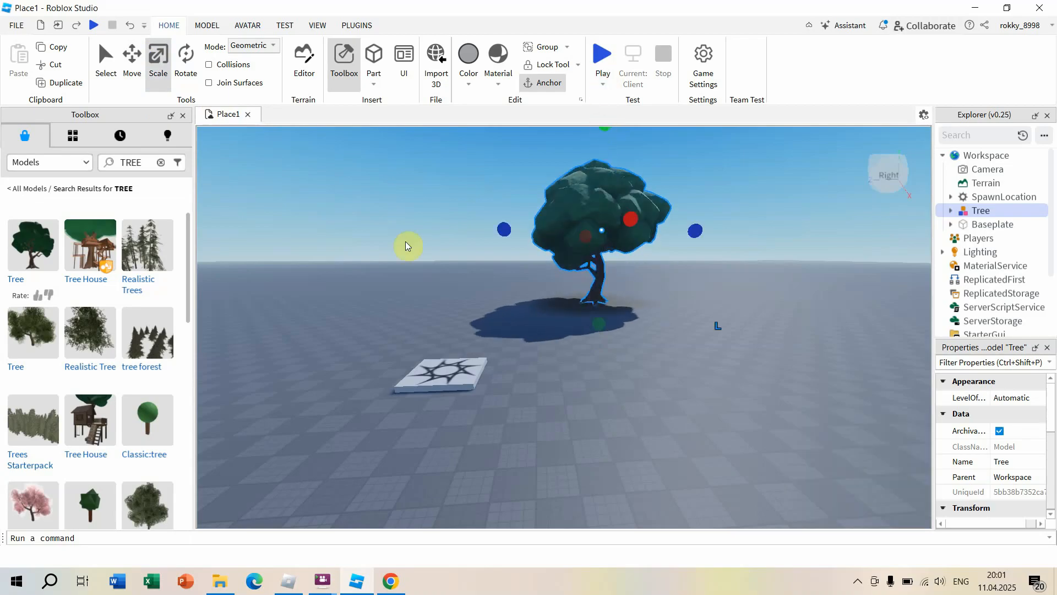
pyautogui.moveTo(405, 242); pyautogui.dragTo(416, 231, button='right')
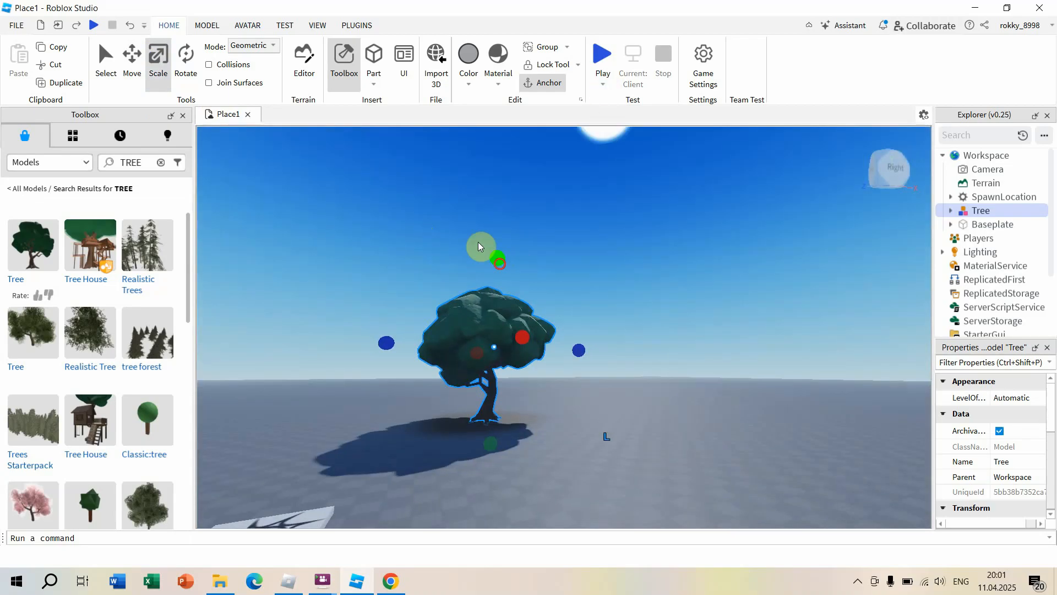
pyautogui.moveTo(478, 243); pyautogui.dragTo(509, 130)
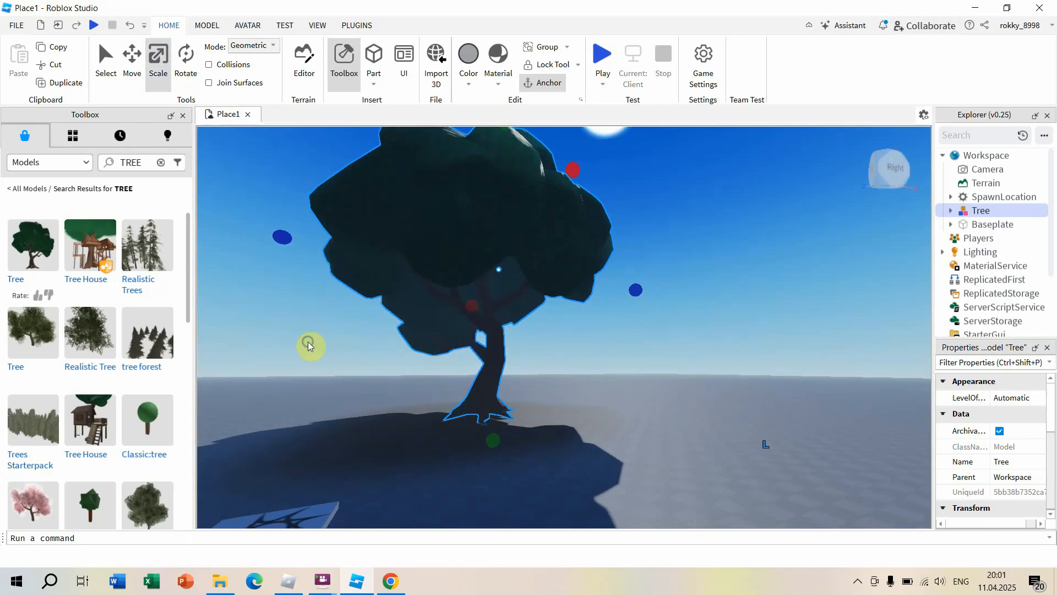
pyautogui.moveTo(309, 342); pyautogui.dragTo(308, 343, button='right')
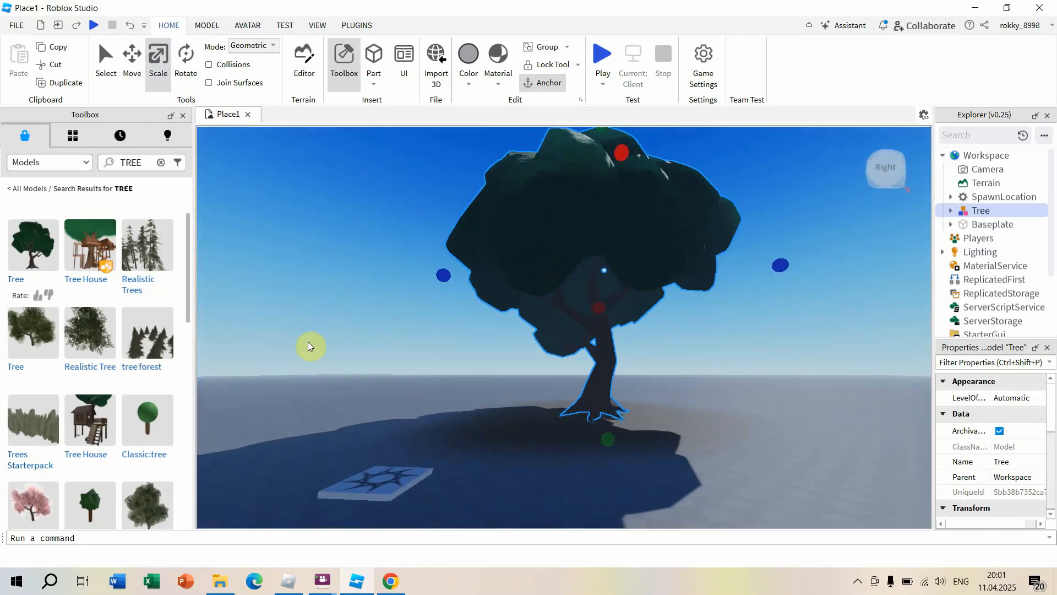
# Rotate the enlarged tree about its vertical axis by roughly a quarter turn
pyautogui.click(185, 55)
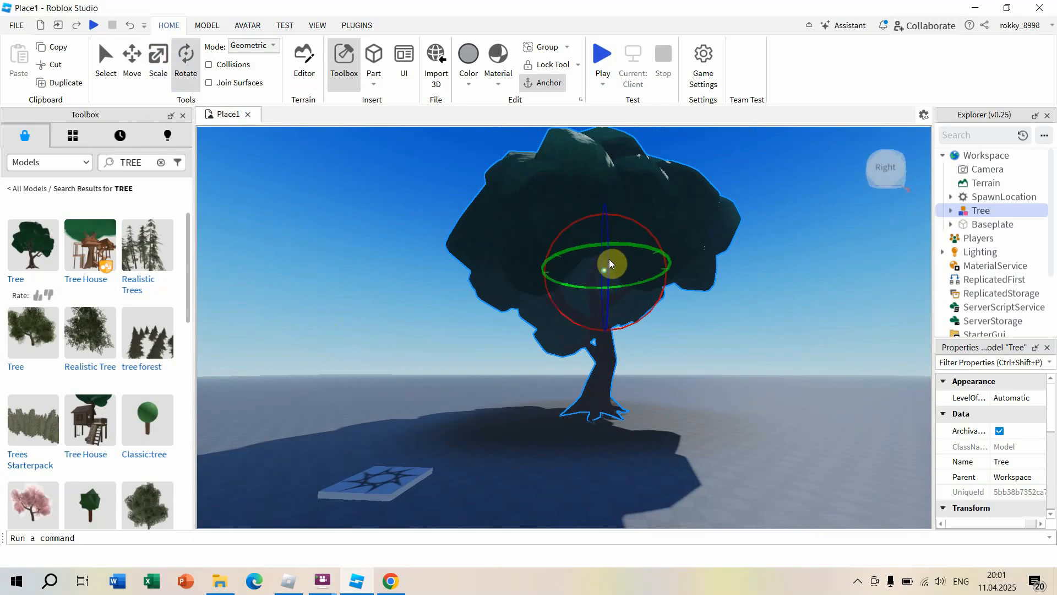
pyautogui.moveTo(607, 261); pyautogui.dragTo(564, 279)
pyautogui.moveTo(392, 338); pyautogui.dragTo(391, 338, button='right')
pyautogui.press('a')
pyautogui.press('s')
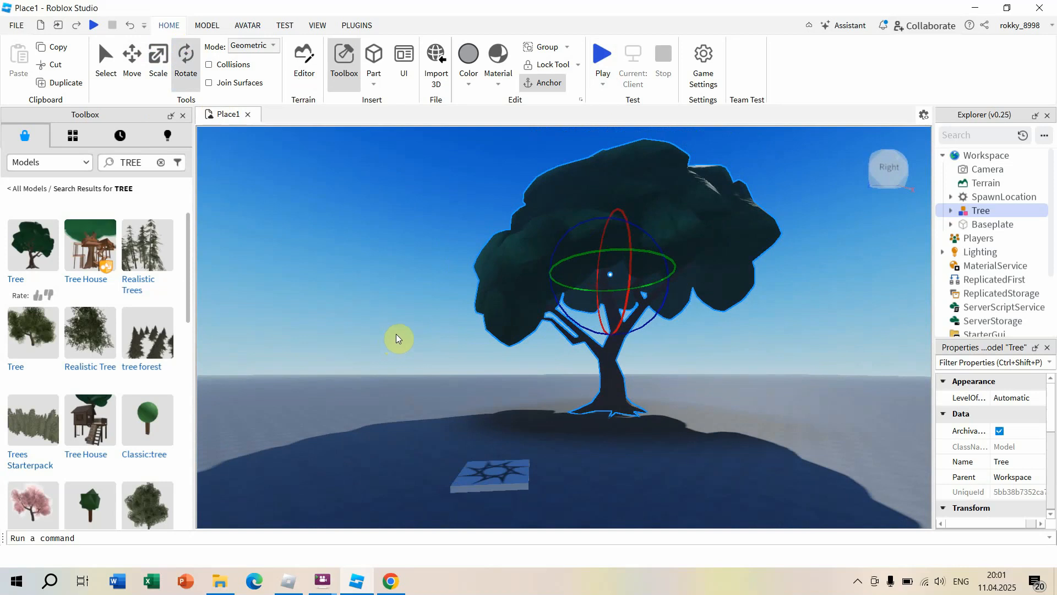
# Start a playtest of the place and run the character from the spawn location to the tree trunk
pyautogui.click(600, 54)
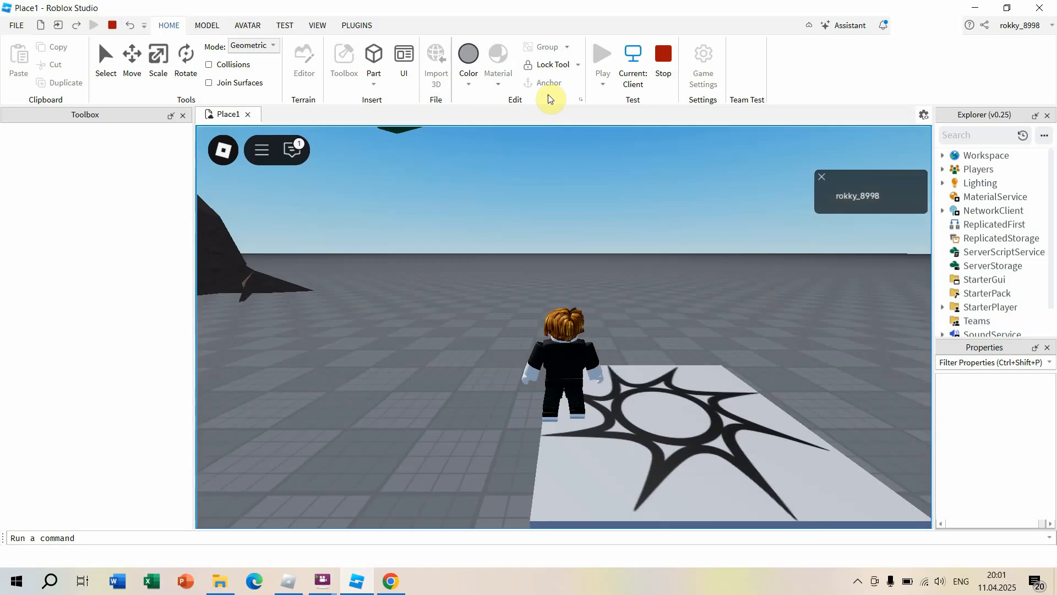
pyautogui.moveTo(536, 242); pyautogui.dragTo(535, 243, button='right')
pyautogui.press('w')
pyautogui.press('d')
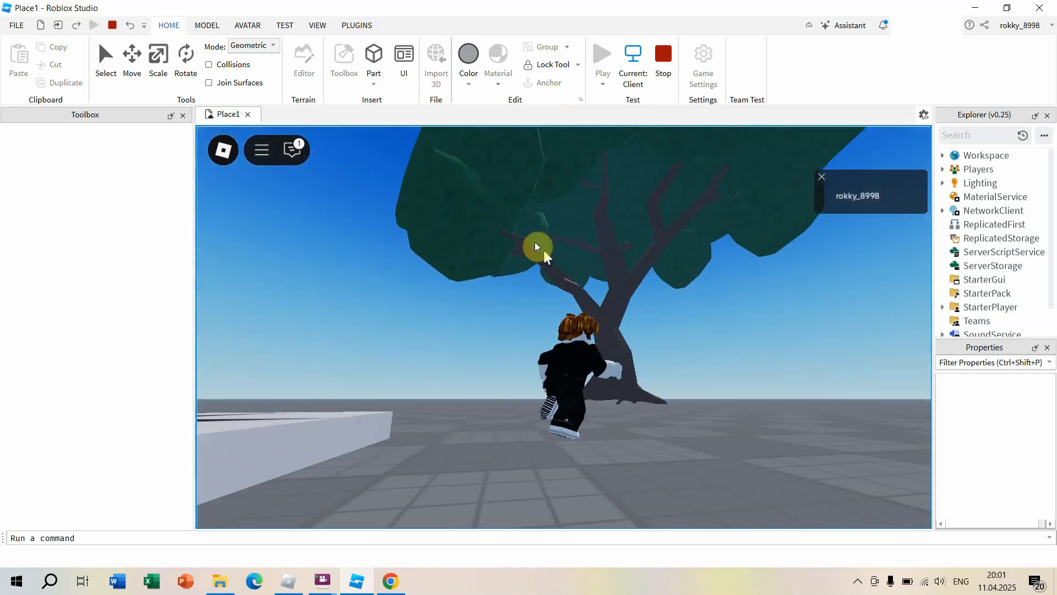
pyautogui.press('w')
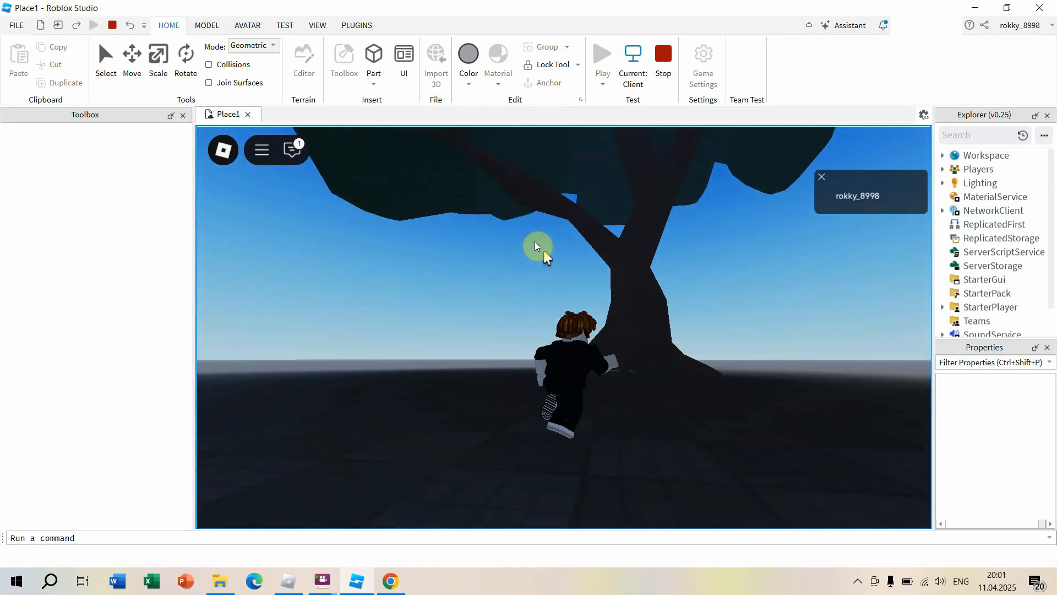
pyautogui.press('w')
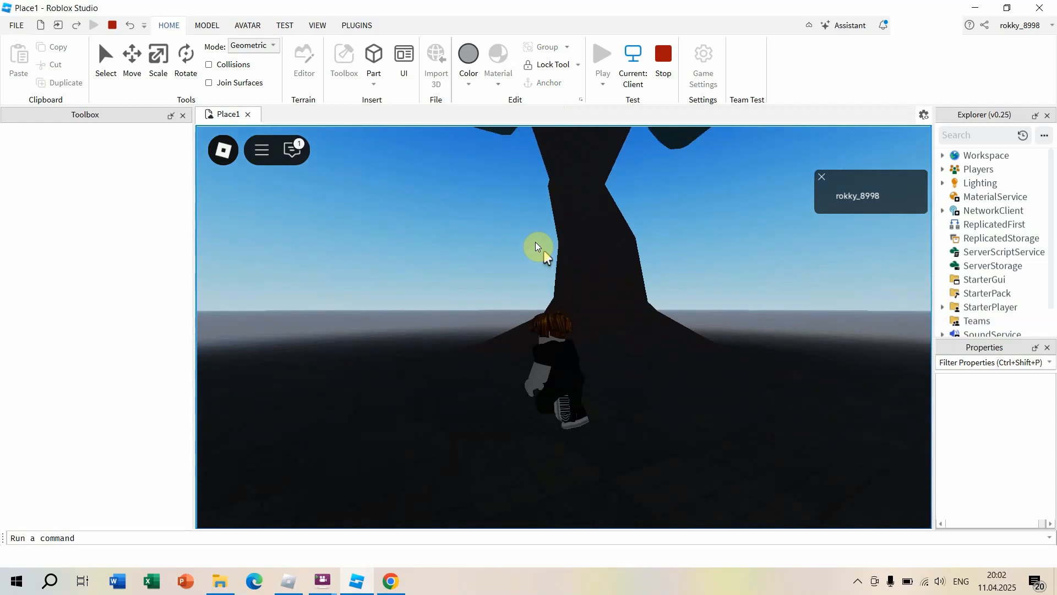
pyautogui.press('w')
# Run the character past the trunk out of the tree's shade and turn the camera up toward the sun
pyautogui.press('a')
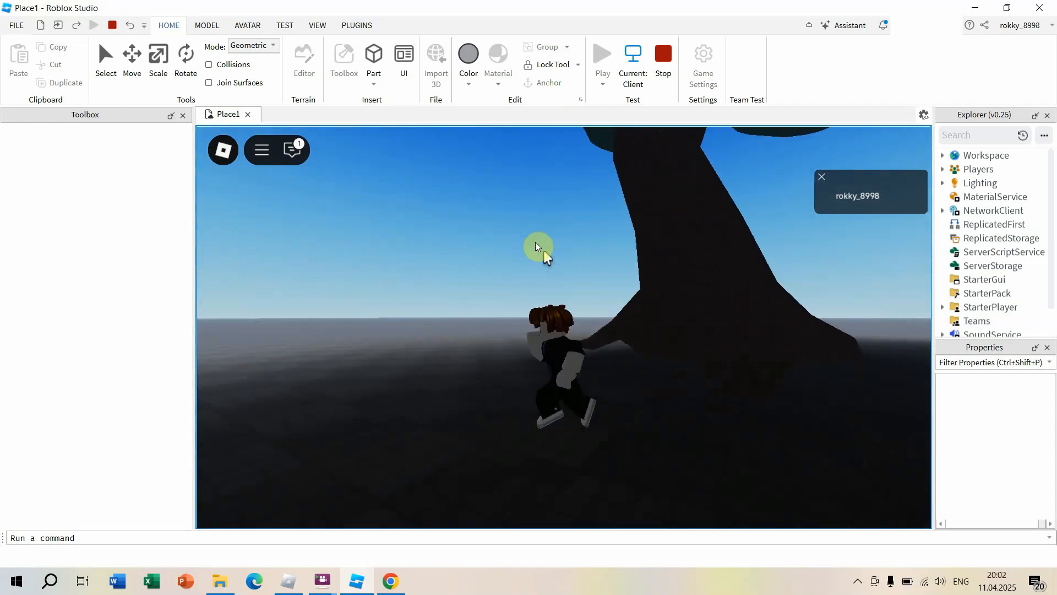
pyautogui.press('a')
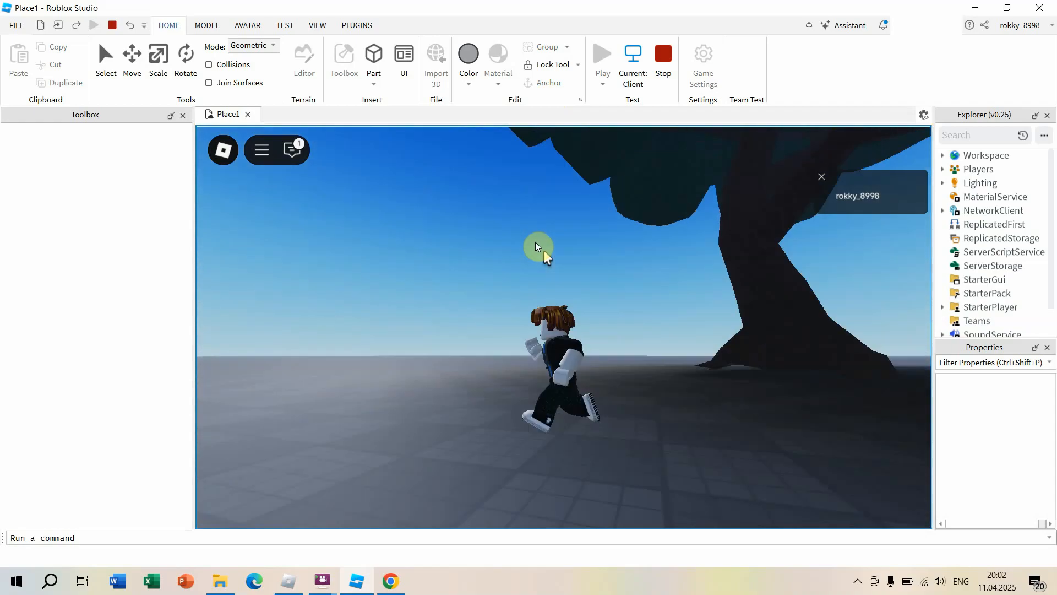
pyautogui.press('a')
pyautogui.moveTo(538, 247); pyautogui.dragTo(537, 247, button='right')
pyautogui.press('a')
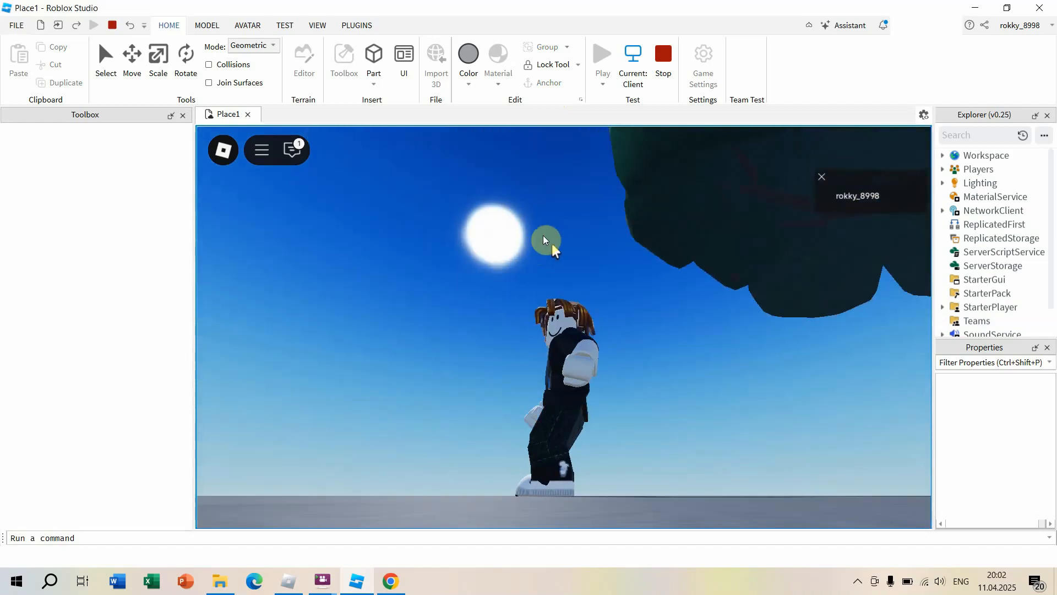